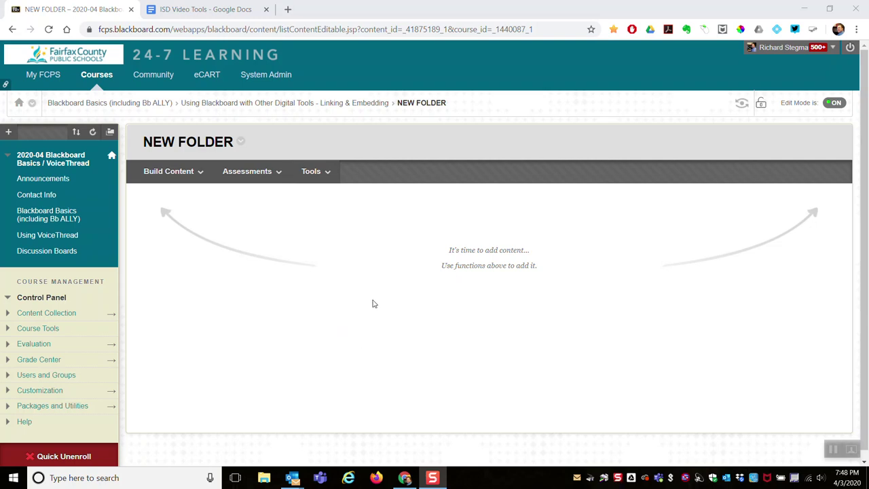
# Switch the course's Edit Mode off and back on.
pyautogui.click(836, 102)
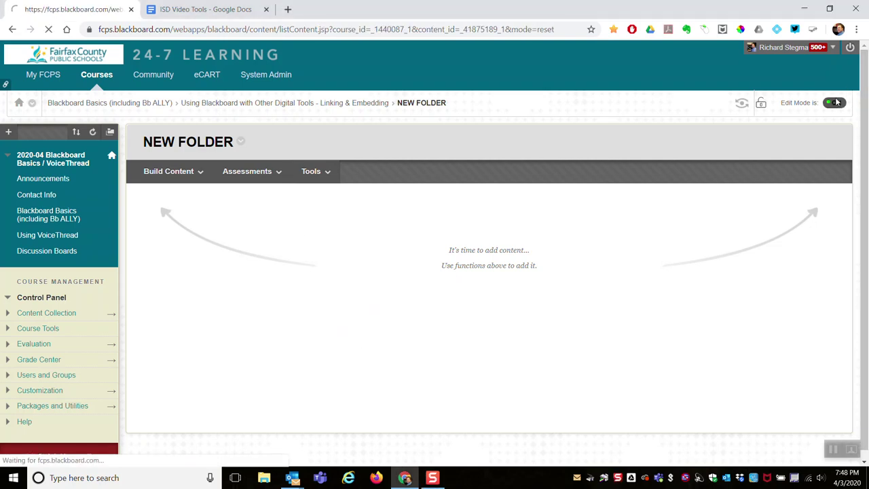
pyautogui.click(832, 103)
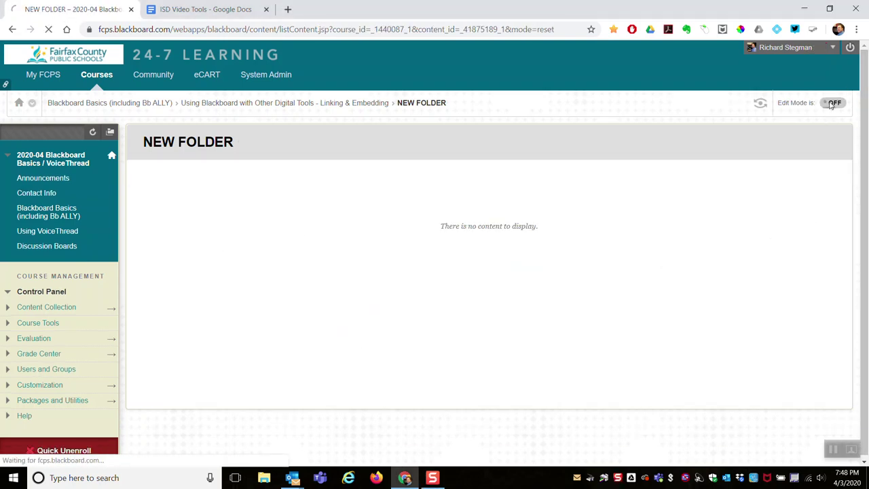
pyautogui.click(154, 173)
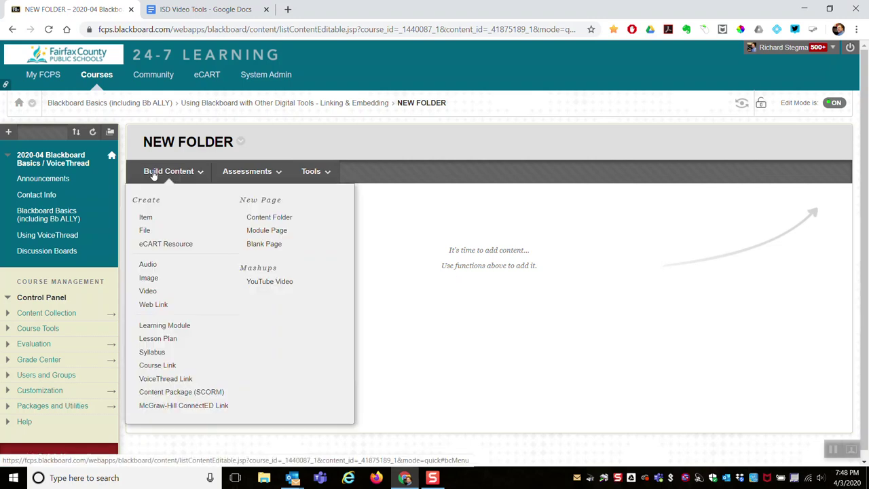
pyautogui.click(154, 305)
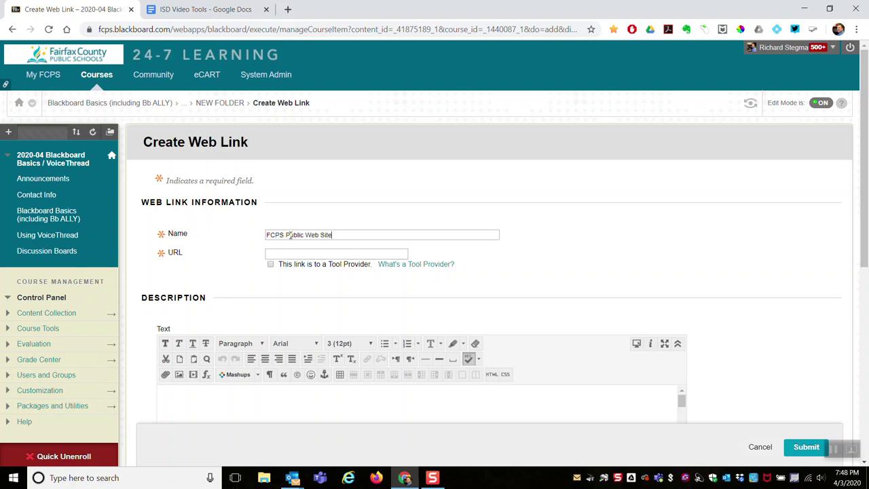
pyautogui.click(289, 235)
pyautogui.click(297, 252)
pyautogui.scroll(-3, 298, 251)
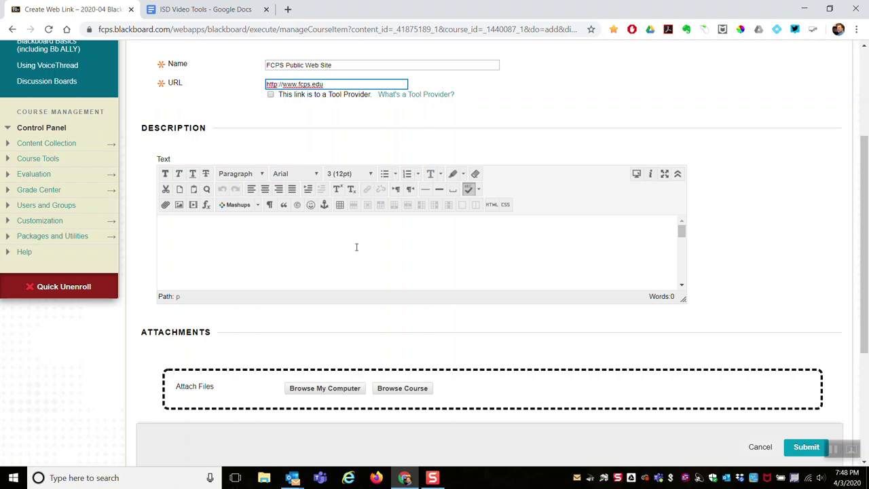
pyautogui.scroll(-5, 350, 250)
pyautogui.scroll(-3, 644, 294)
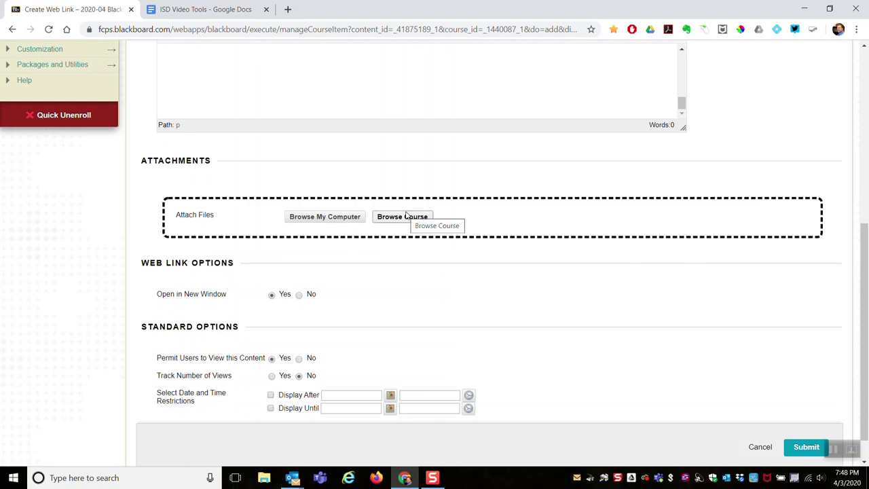
pyautogui.scroll(-1, 406, 215)
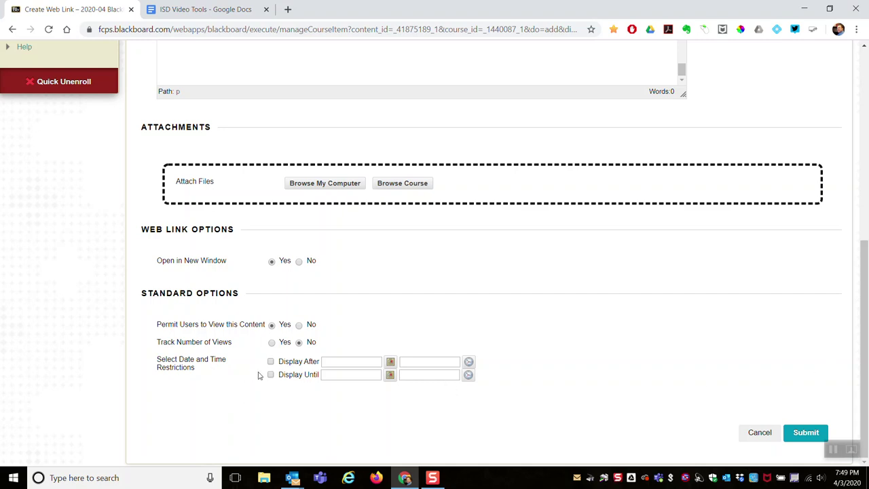
pyautogui.click(805, 439)
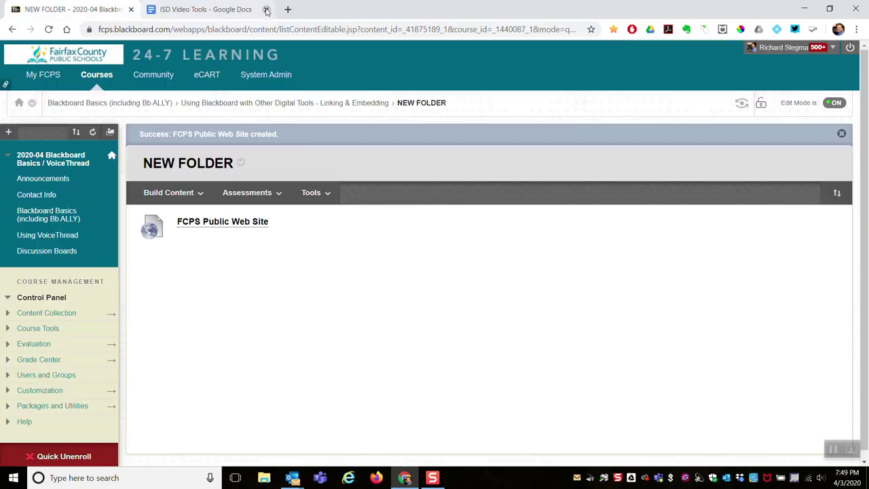
pyautogui.click(266, 10)
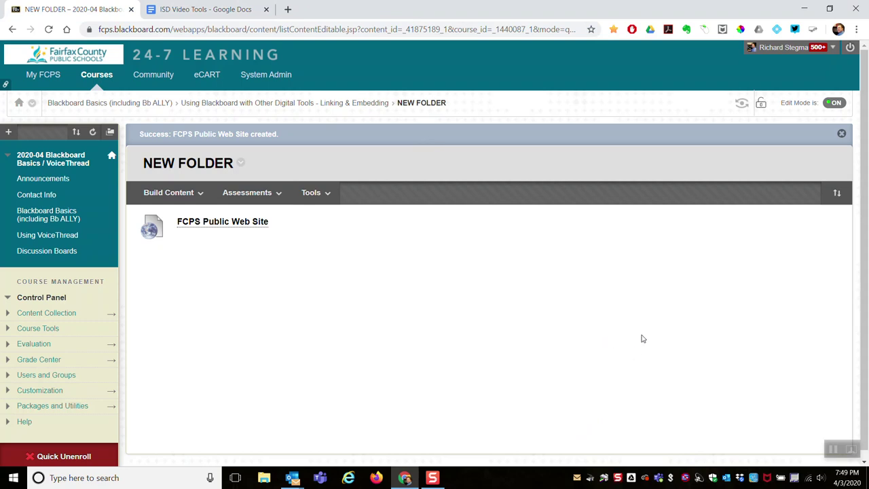
# Start another web link in NEW FOLDER and name it "Link to a Google Doc".
pyautogui.click(154, 193)
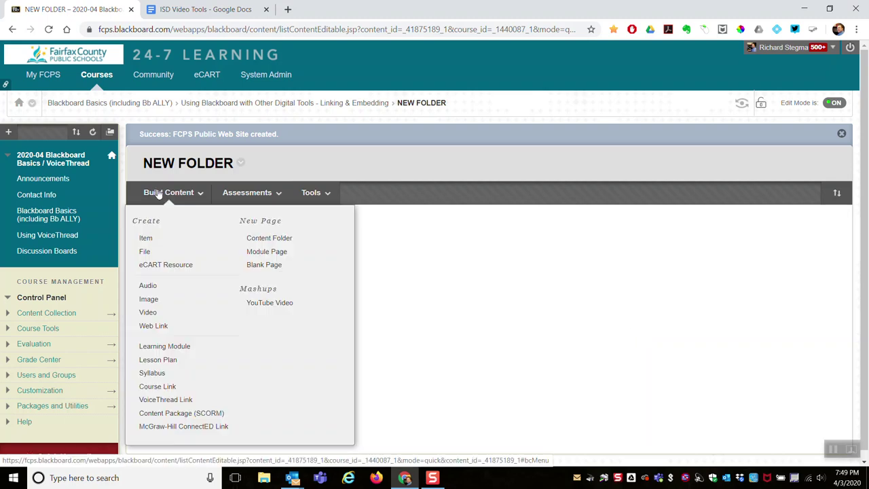
pyautogui.click(174, 332)
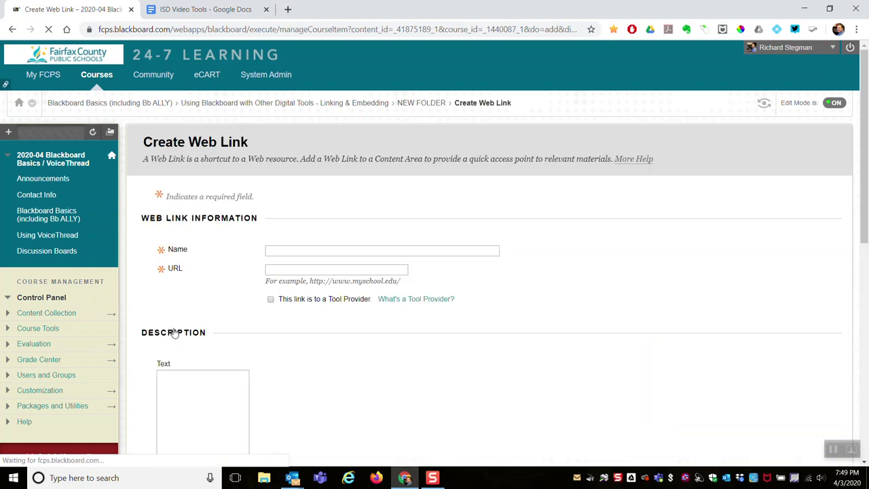
pyautogui.click(277, 234)
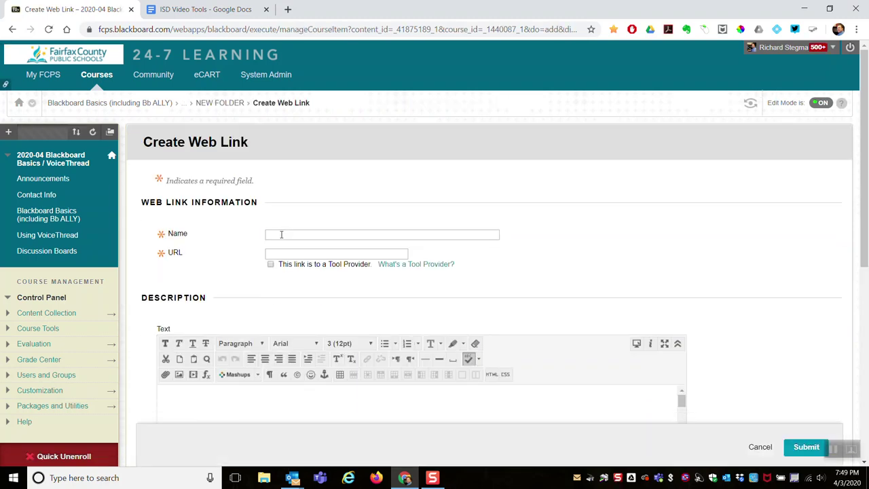
pyautogui.write('Link to a Google Doc')
# Copy the web address of the ISD Video Tools Google Doc and paste it as the new web link's URL.
pyautogui.click(223, 13)
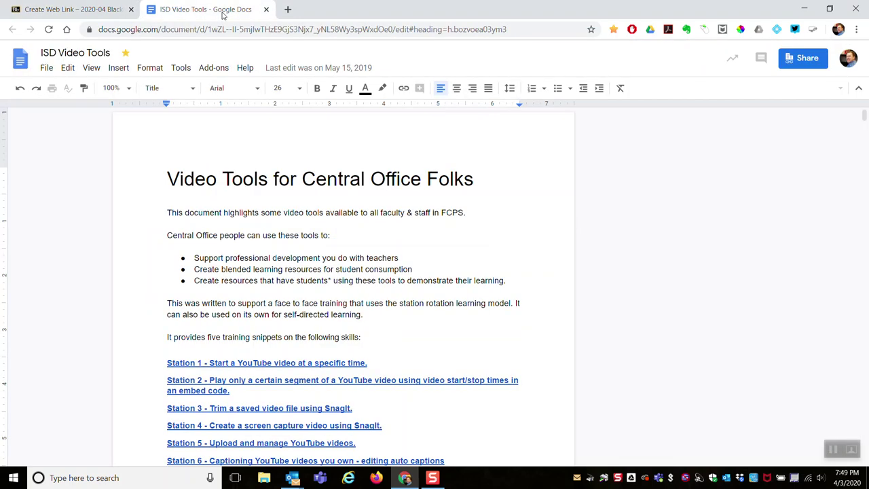
pyautogui.click(173, 30)
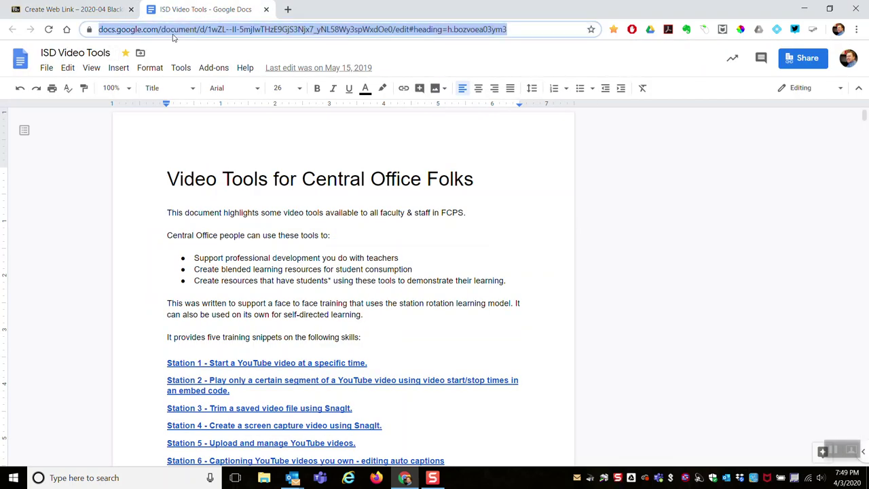
pyautogui.click(102, 13)
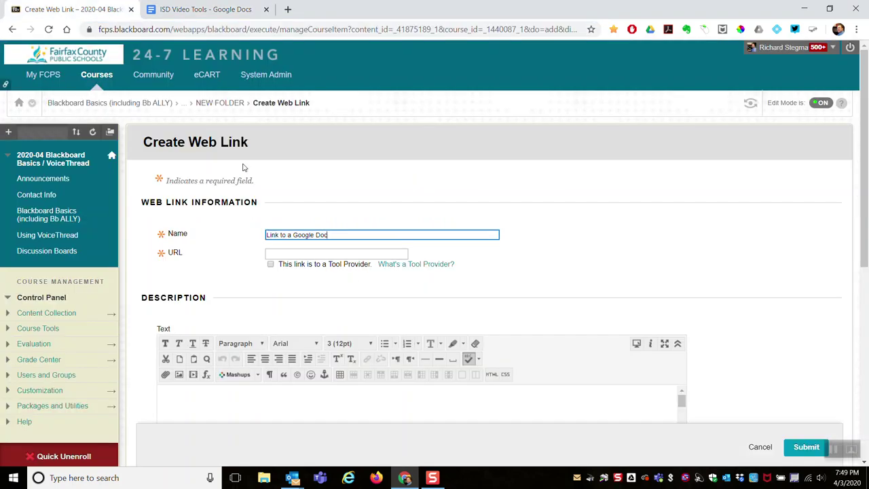
pyautogui.click(334, 253)
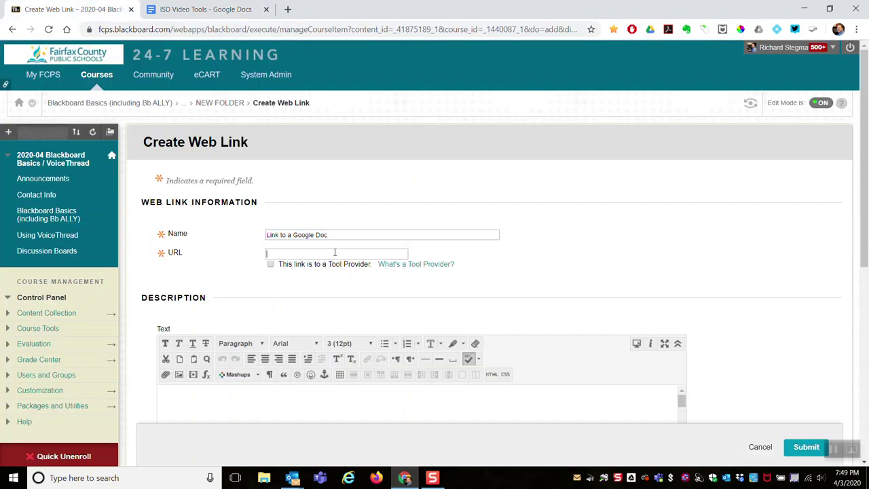
pyautogui.hotkey('ctrl', 'v')
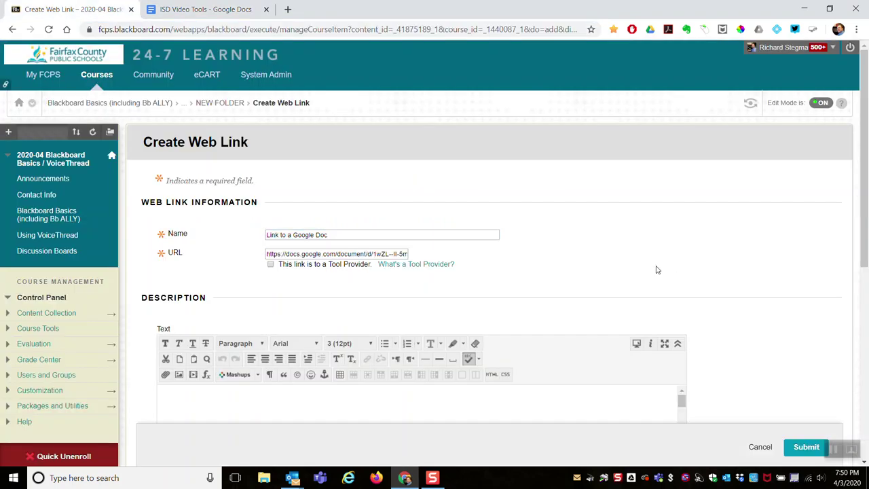
# Submit the Google Doc web link, close the duplicate ISD Video Tools page and return to the course folder.
pyautogui.scroll(-3, 656, 269)
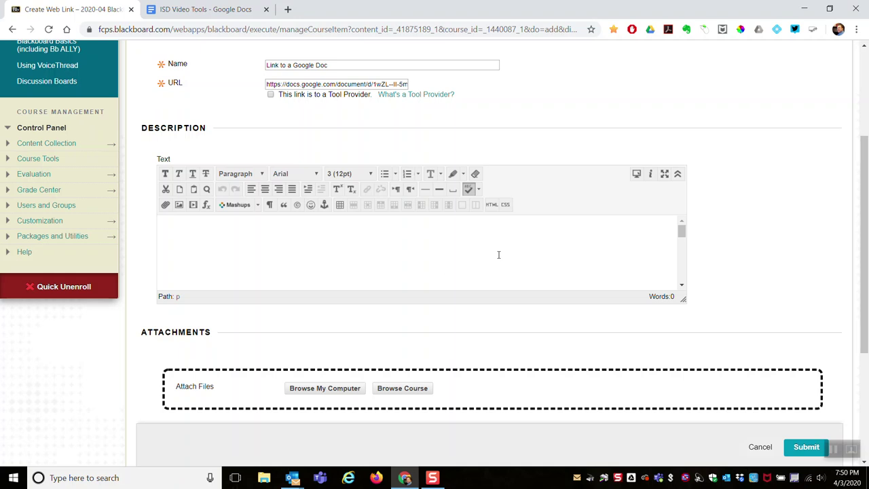
pyautogui.scroll(-3, 706, 285)
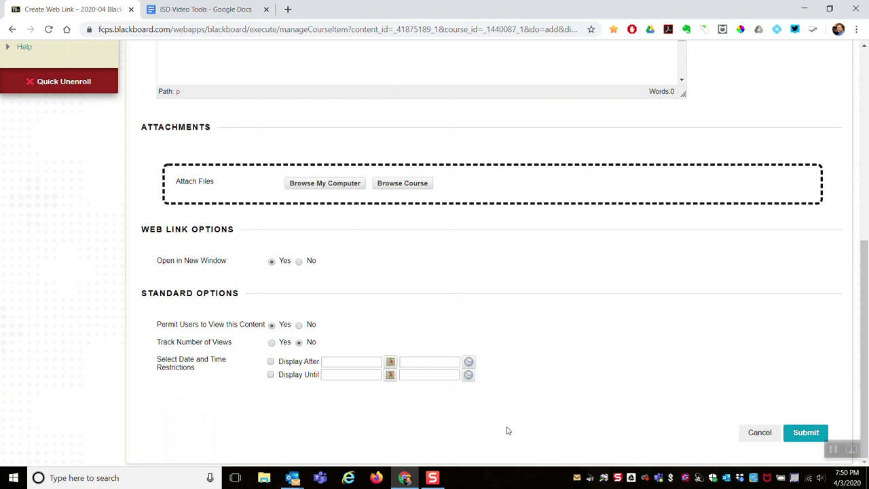
pyautogui.click(806, 433)
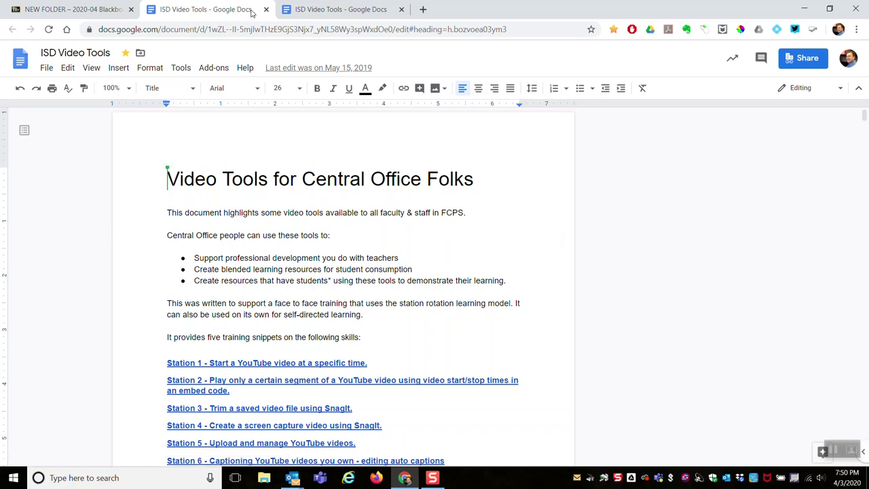
pyautogui.click(266, 9)
pyautogui.click(81, 9)
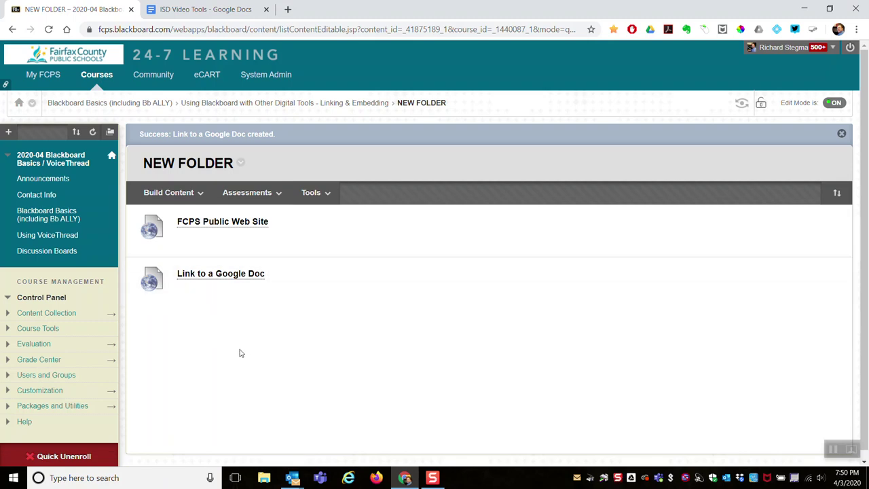
# Switch to Google Docs and download the ISD Video Tools document as a PDF.
pyautogui.click(199, 11)
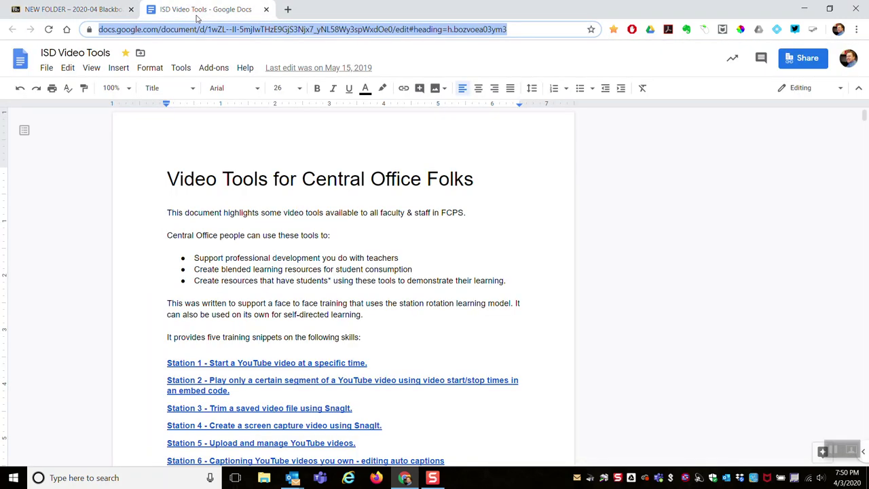
pyautogui.click(46, 68)
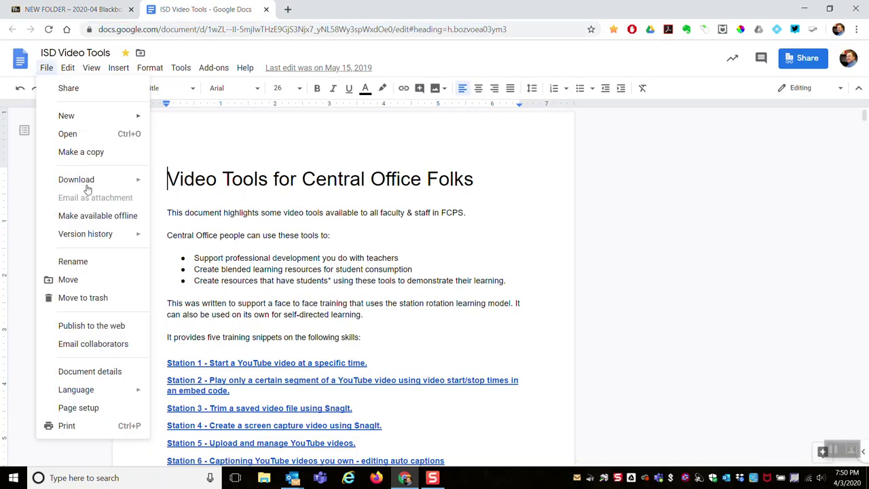
pyautogui.moveTo(92, 184)
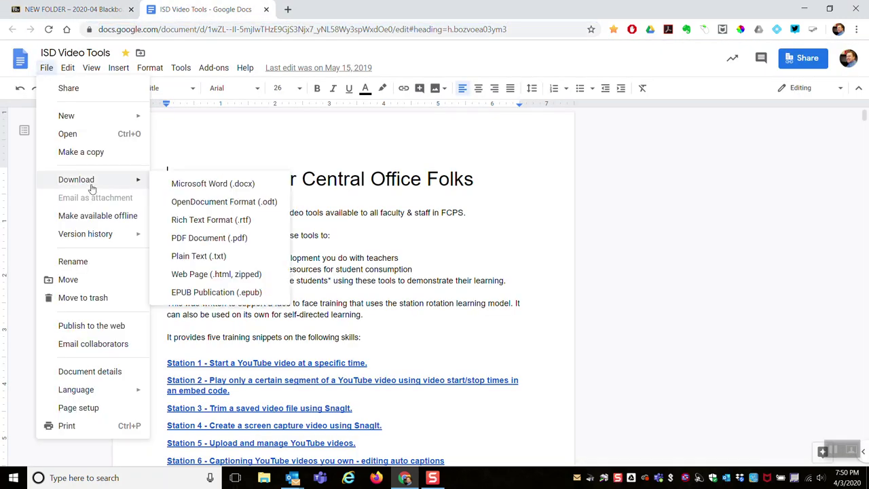
pyautogui.click(236, 239)
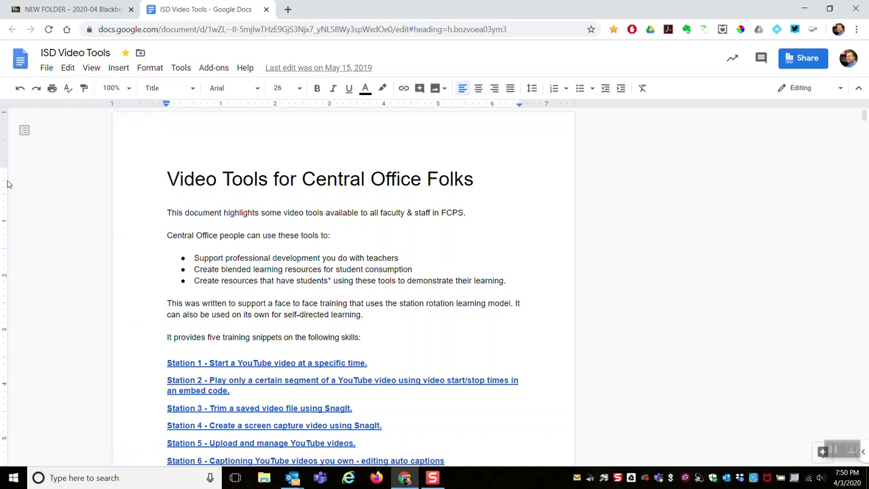
pyautogui.scroll(-2, 101, 237)
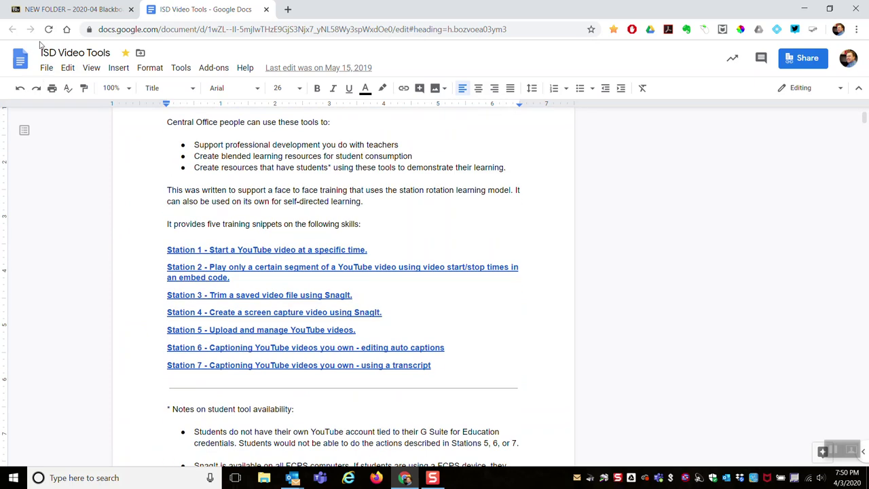
pyautogui.click(47, 67)
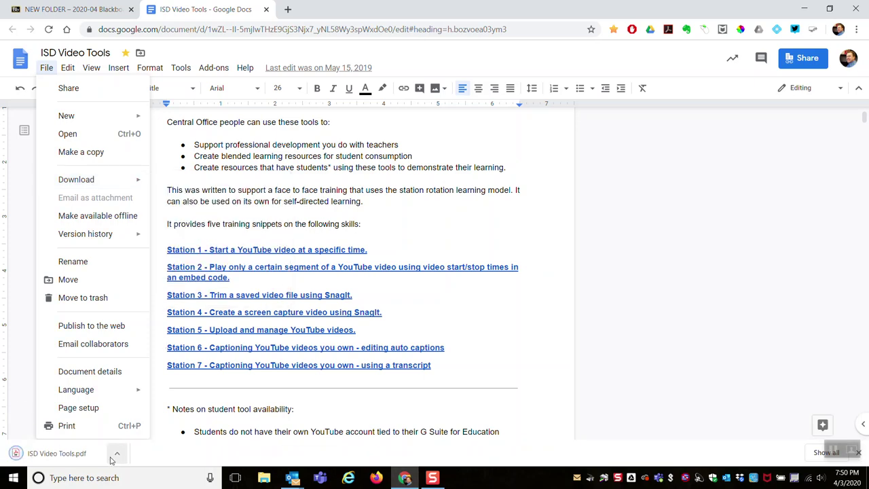
pyautogui.click(508, 248)
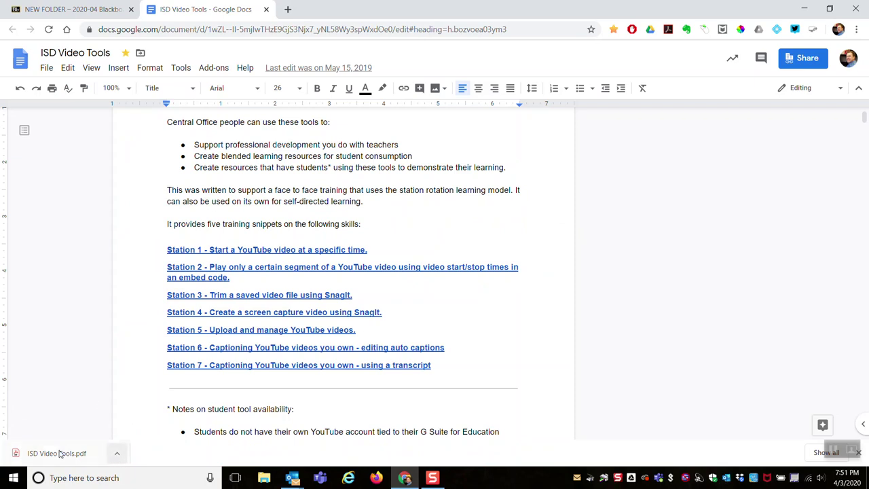
# Show the downloaded ISD Video Tools.pdf in its folder and close the folder window.
pyautogui.click(118, 456)
pyautogui.click(139, 416)
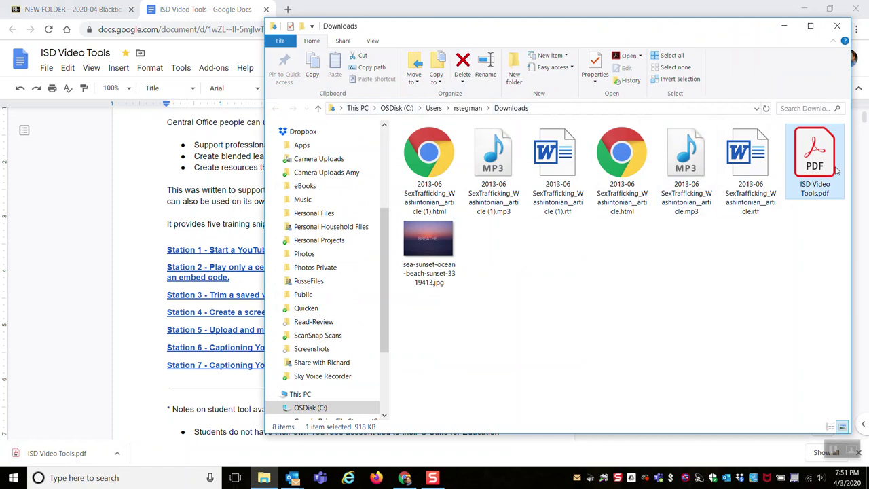
pyautogui.click(837, 26)
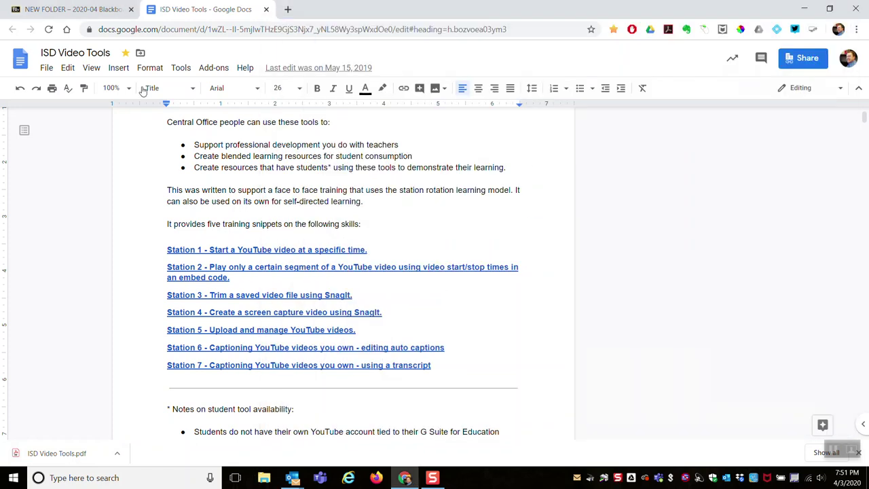
# Edit the "Link to a Google Doc" item in Blackboard, attach ISD Video Tools.pdf from the Downloads folder, and submit the change.
pyautogui.click(82, 10)
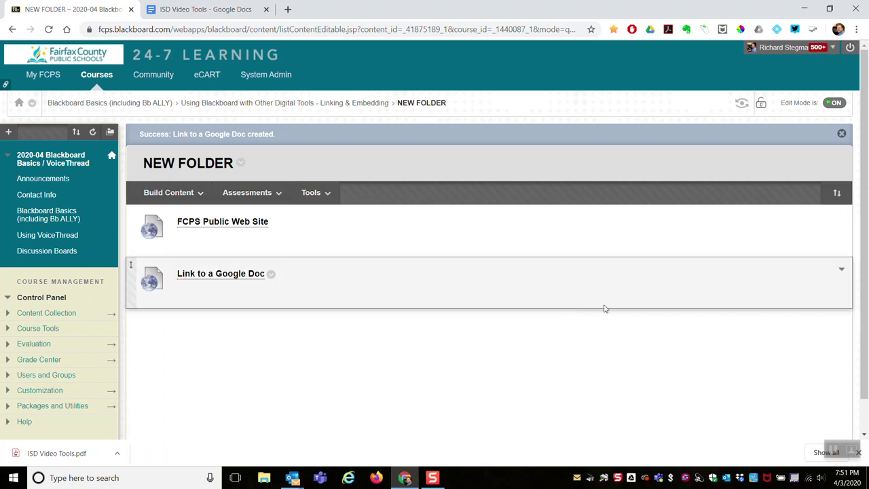
pyautogui.click(271, 273)
pyautogui.click(294, 114)
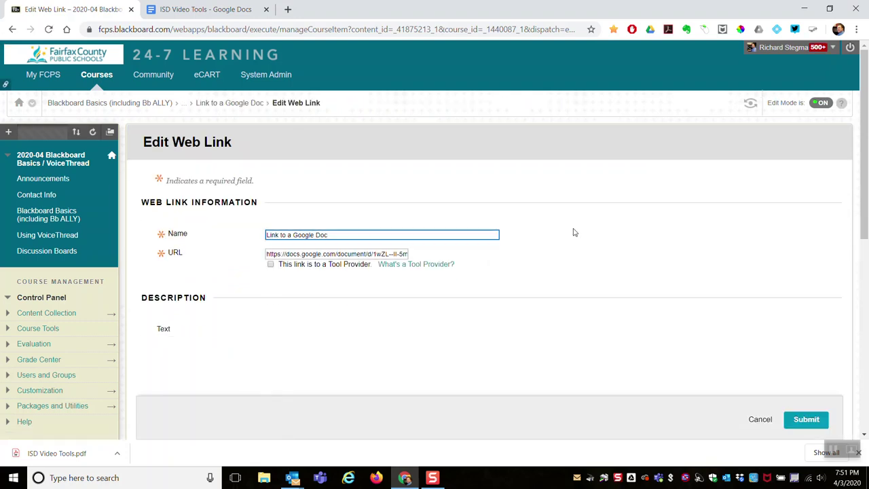
pyautogui.scroll(-3, 576, 229)
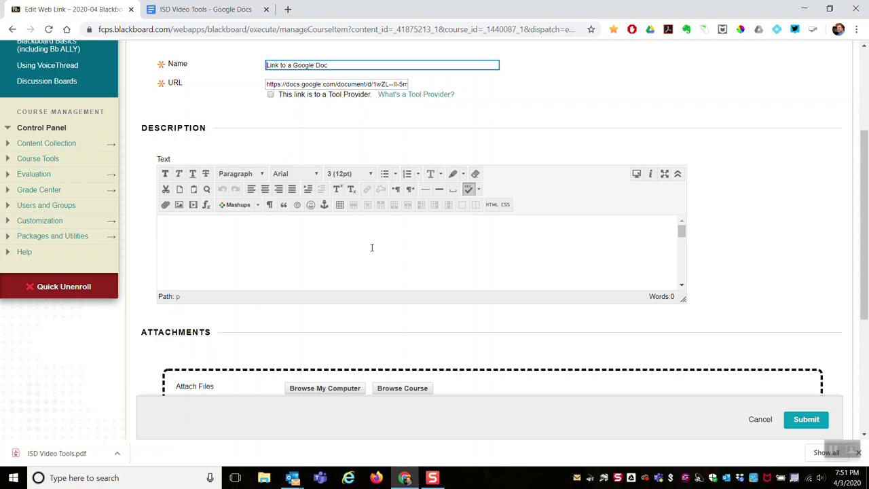
pyautogui.scroll(-3, 768, 243)
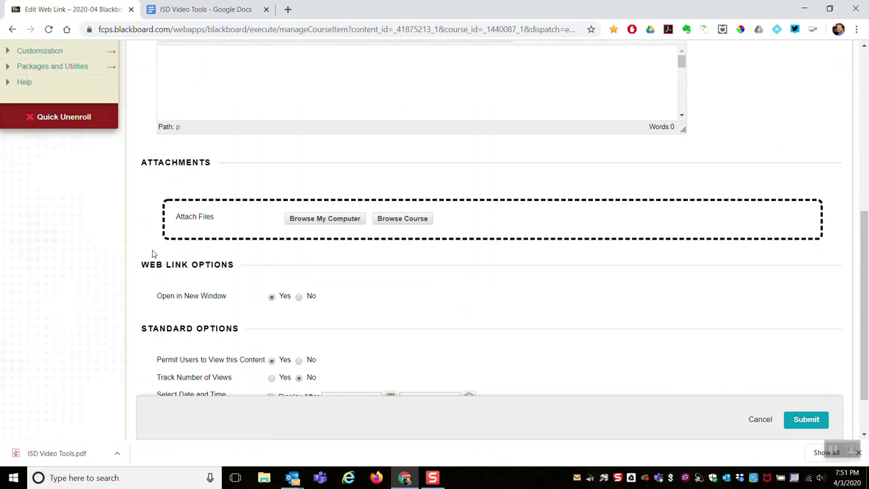
pyautogui.click(334, 222)
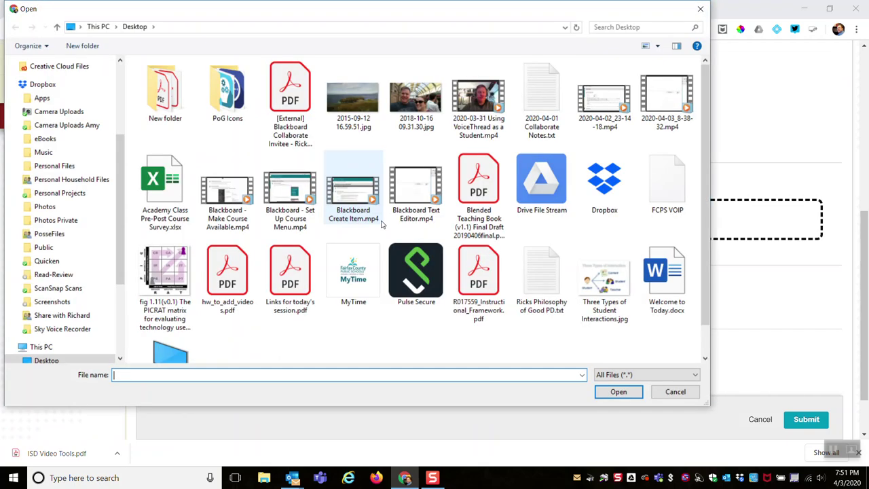
pyautogui.scroll(3, 67, 180)
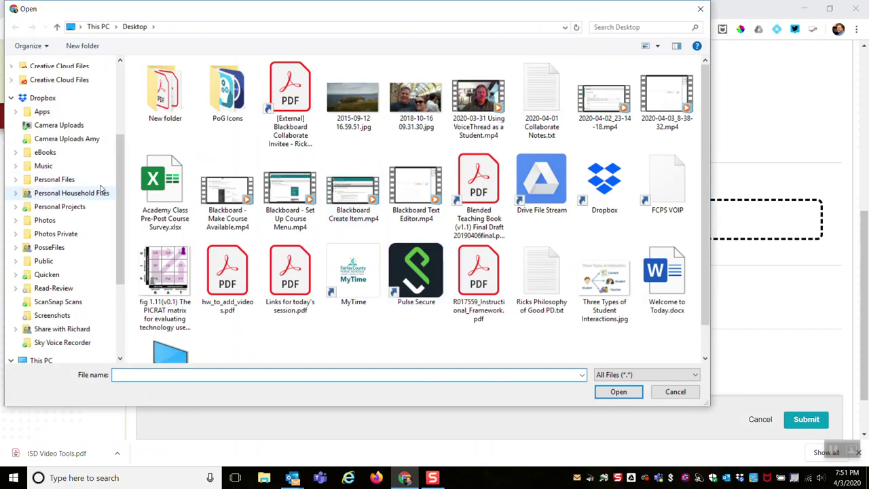
pyautogui.click(51, 98)
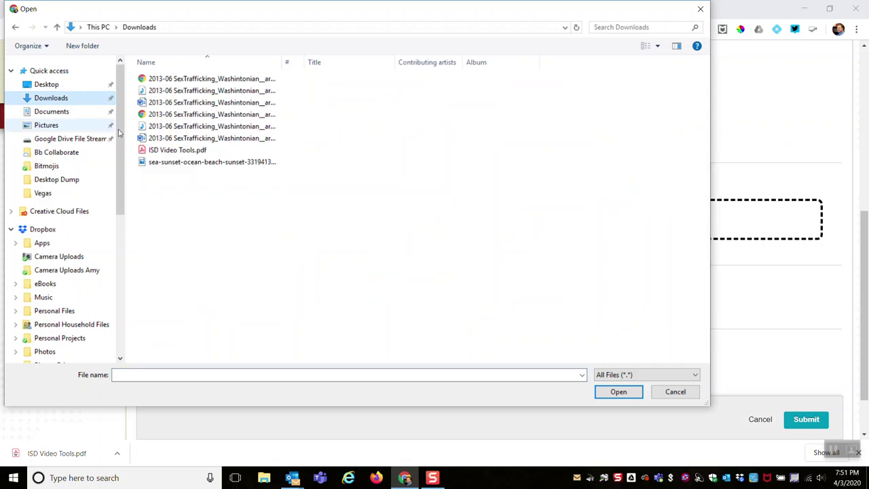
pyautogui.click(167, 151)
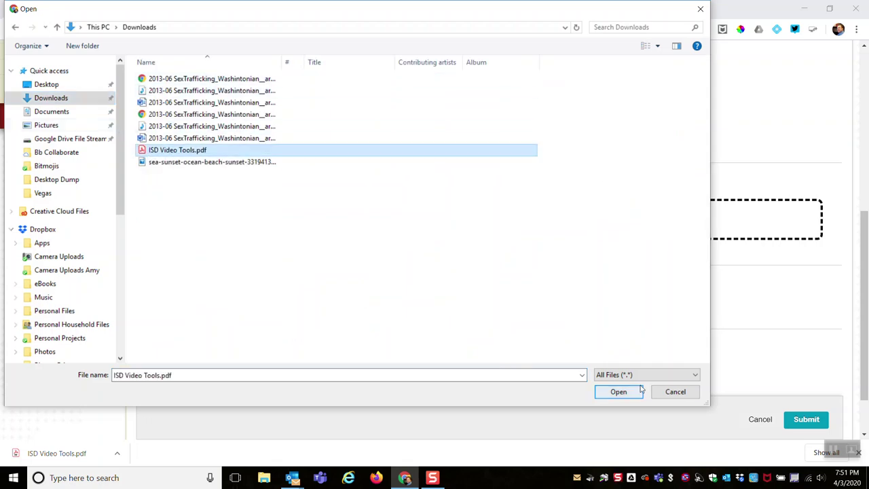
pyautogui.click(618, 392)
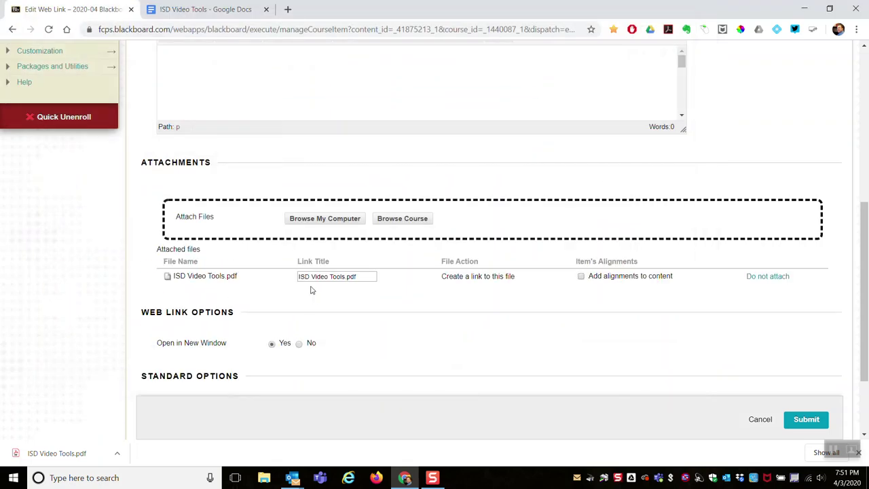
pyautogui.click(805, 421)
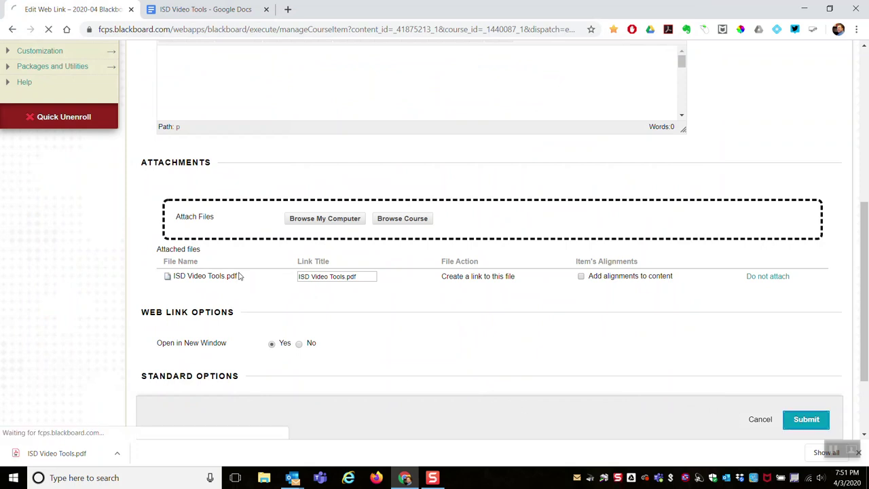